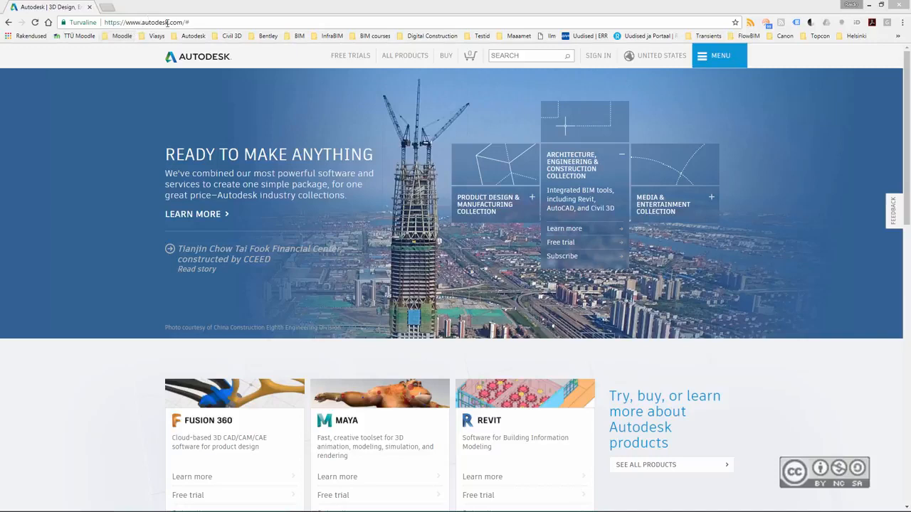
# - Change the address to autodesk.com/autocad, dropping the trailing #, and load it
pyautogui.click(213, 22)
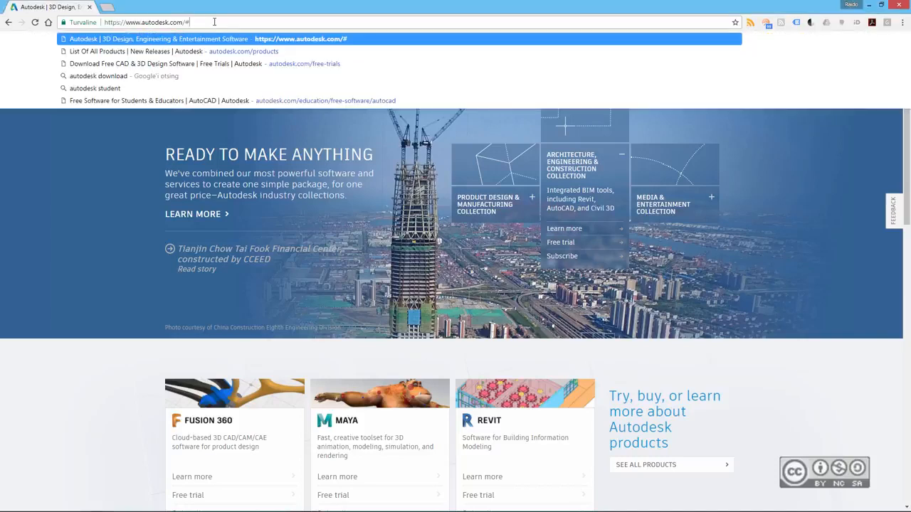
pyautogui.click(89, 220)
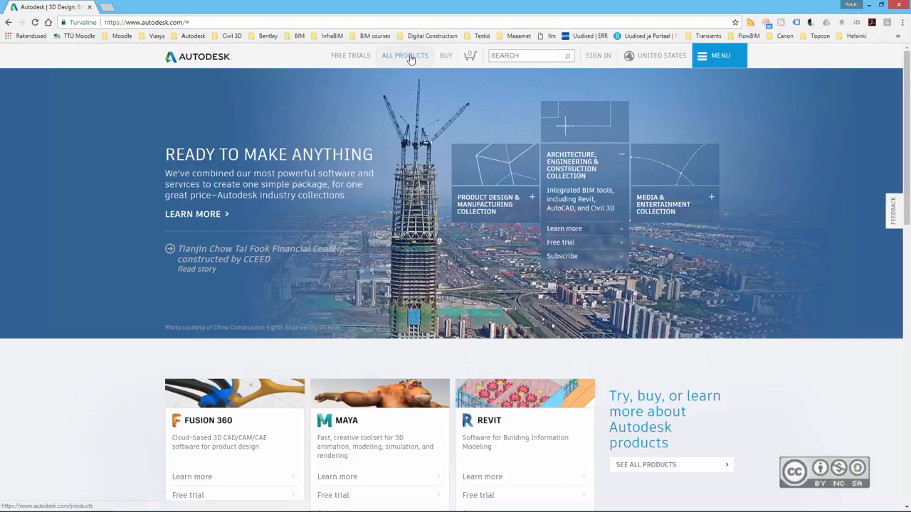
pyautogui.click(239, 24)
pyautogui.press('BackSpace')
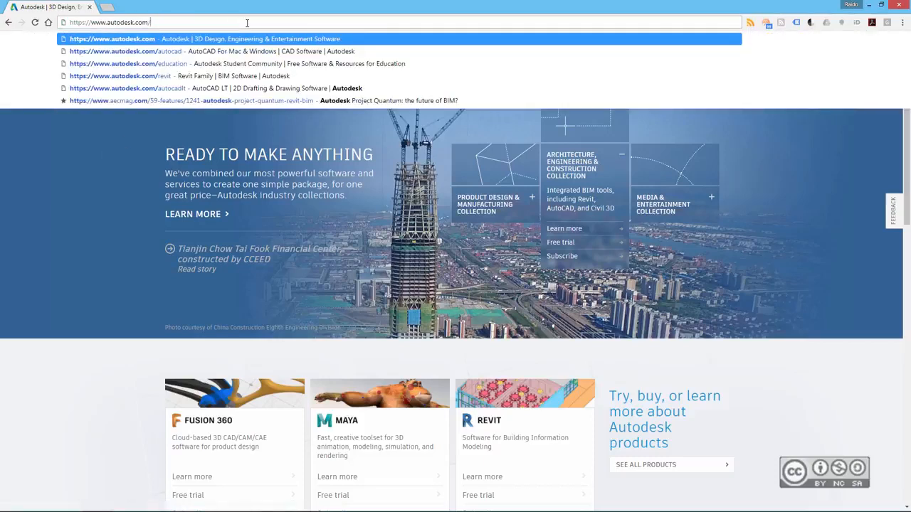
pyautogui.write('autocad')
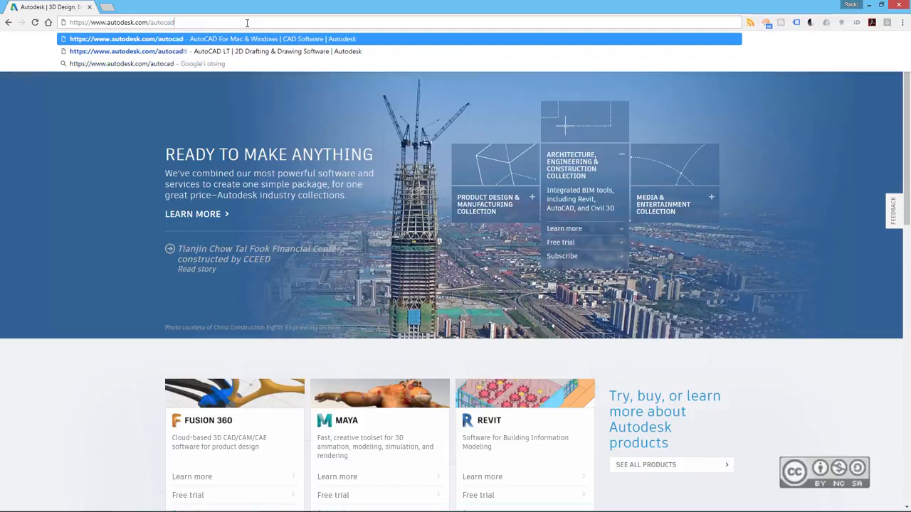
pyautogui.press('Return')
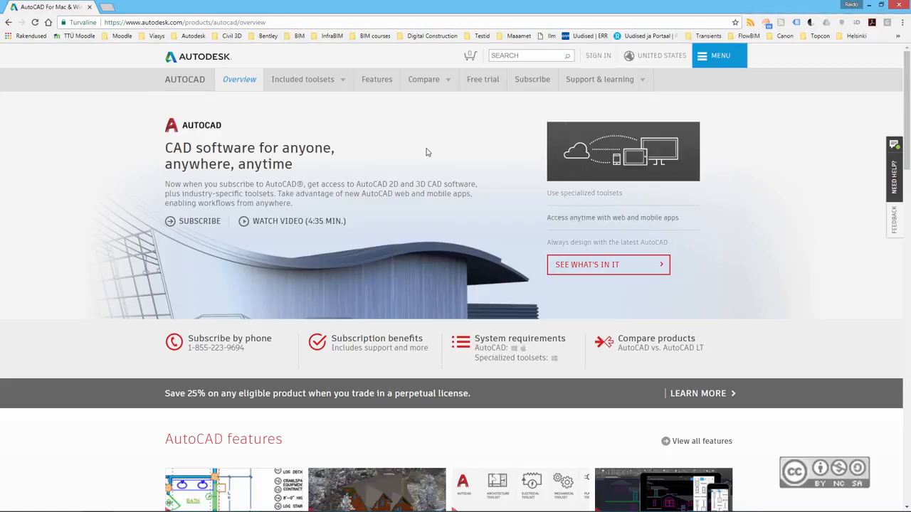
# - Open the AutoCAD Free trial page and expand the AutoCAD 2019 System requirements section
pyautogui.click(490, 81)
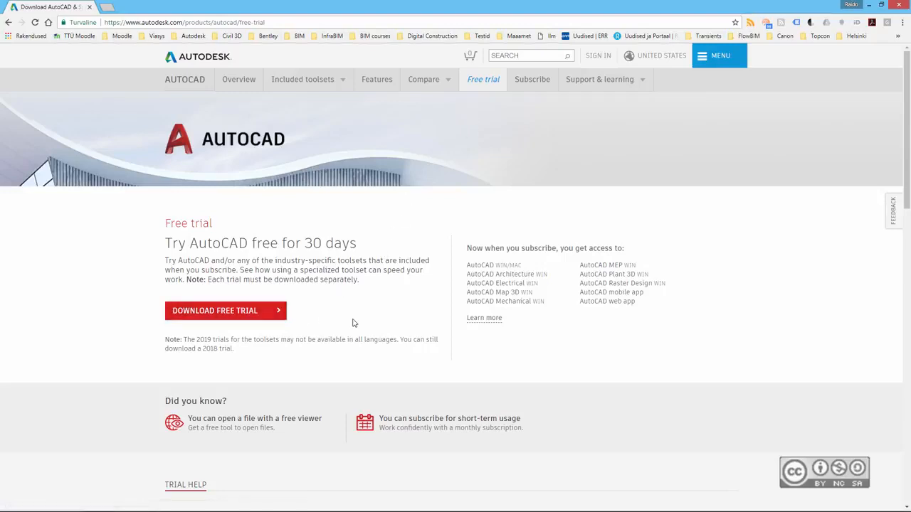
pyautogui.scroll(-3, 352, 323)
pyautogui.scroll(-1, 349, 324)
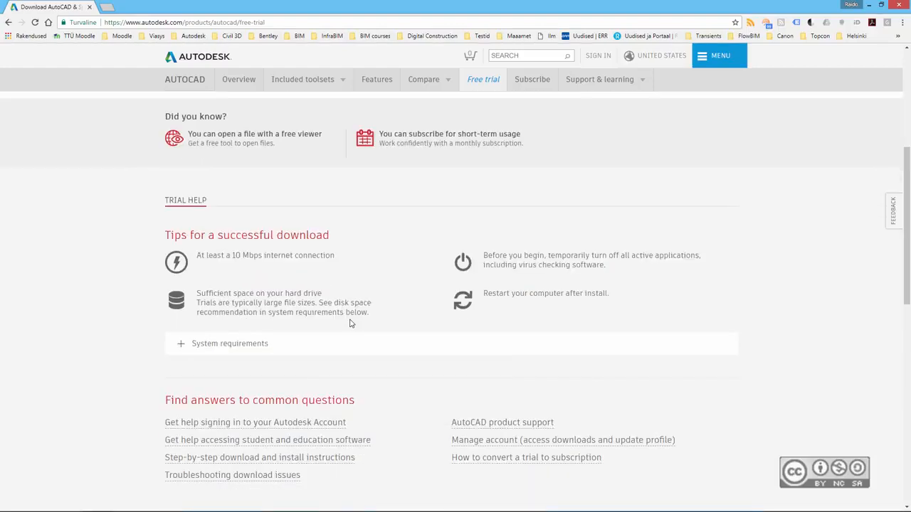
pyautogui.click(214, 345)
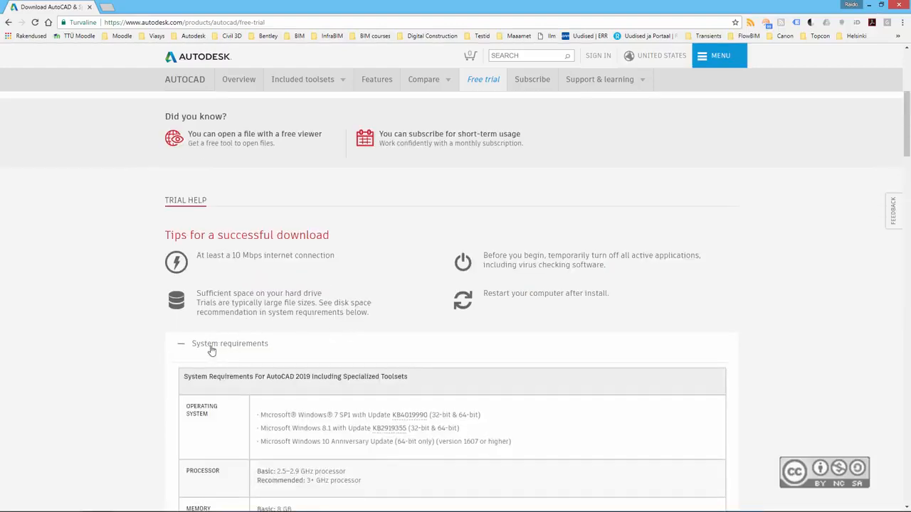
pyautogui.scroll(-1, 229, 355)
pyautogui.scroll(-1, 229, 356)
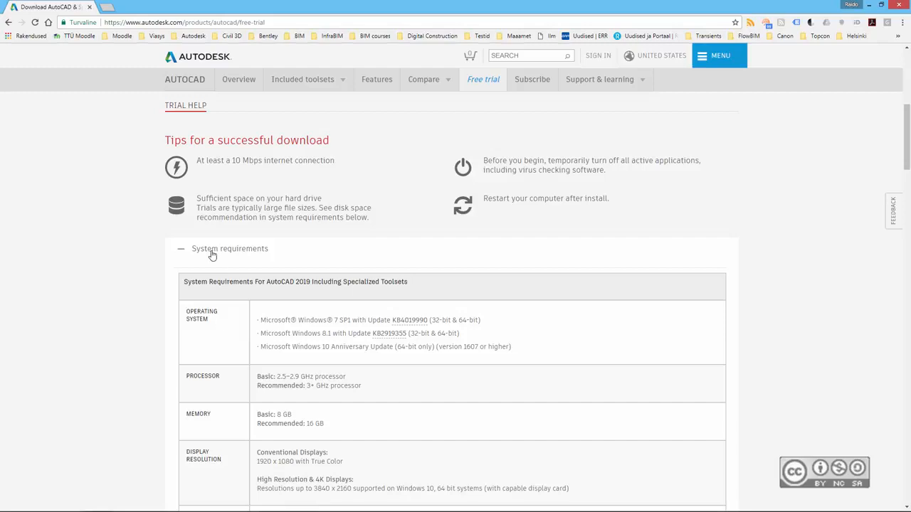
pyautogui.scroll(5, 348, 260)
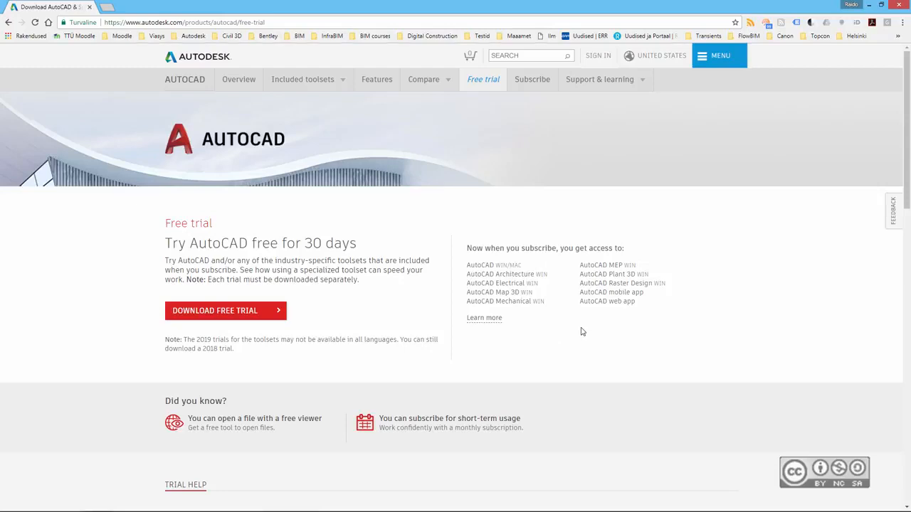
# - Start the free trial download with AutoCAD as the product and continue past the download information
pyautogui.click(231, 317)
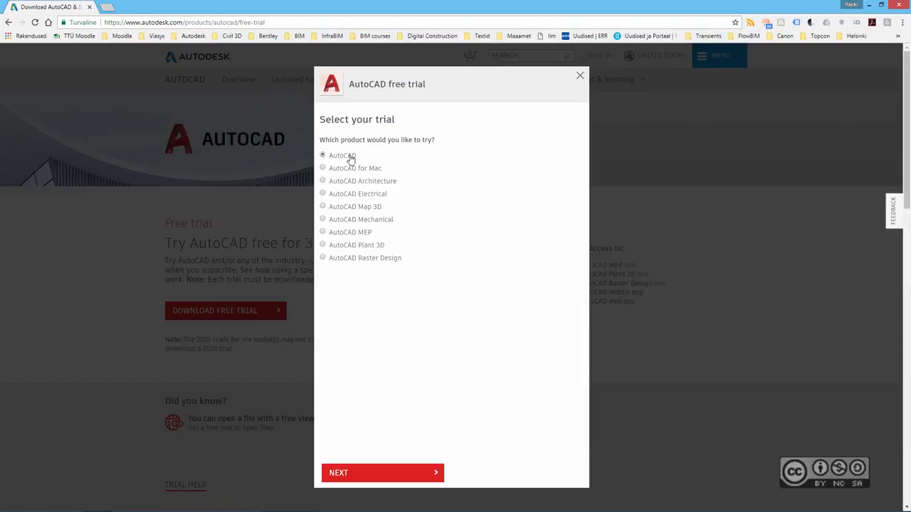
pyautogui.click(346, 473)
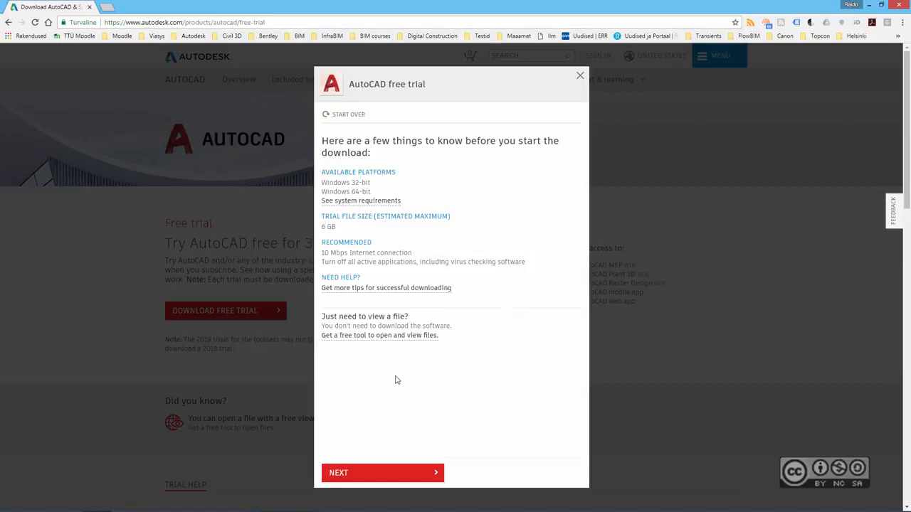
pyautogui.click(347, 475)
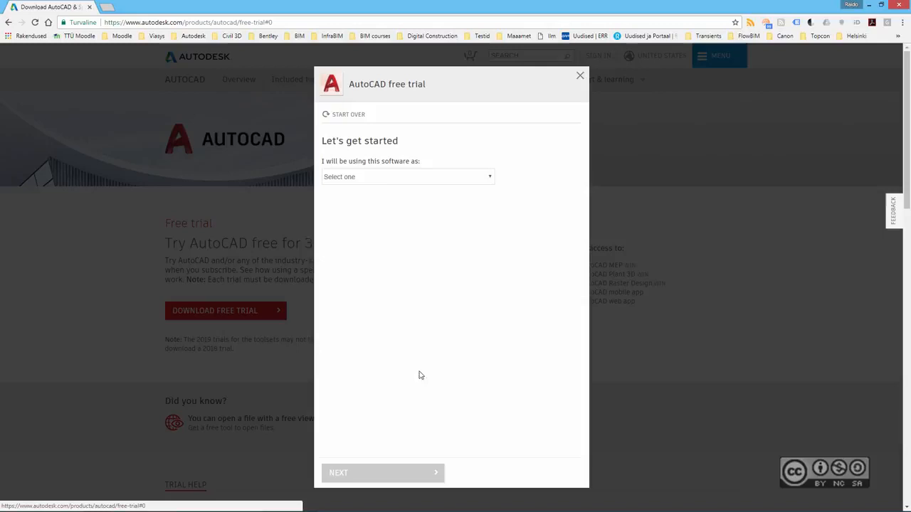
# - Choose 'An individual or business user', keeping Windows 64-bit and English, and continue
pyautogui.click(366, 179)
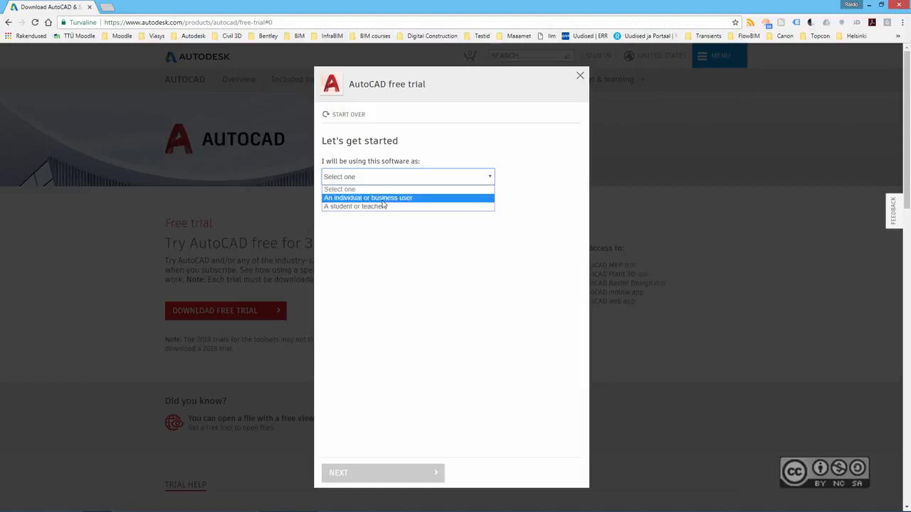
pyautogui.click(383, 198)
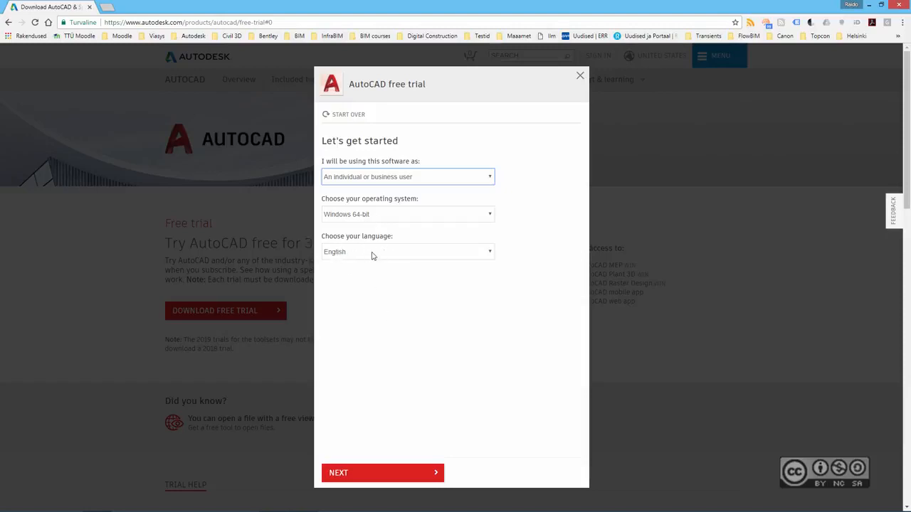
pyautogui.click(342, 473)
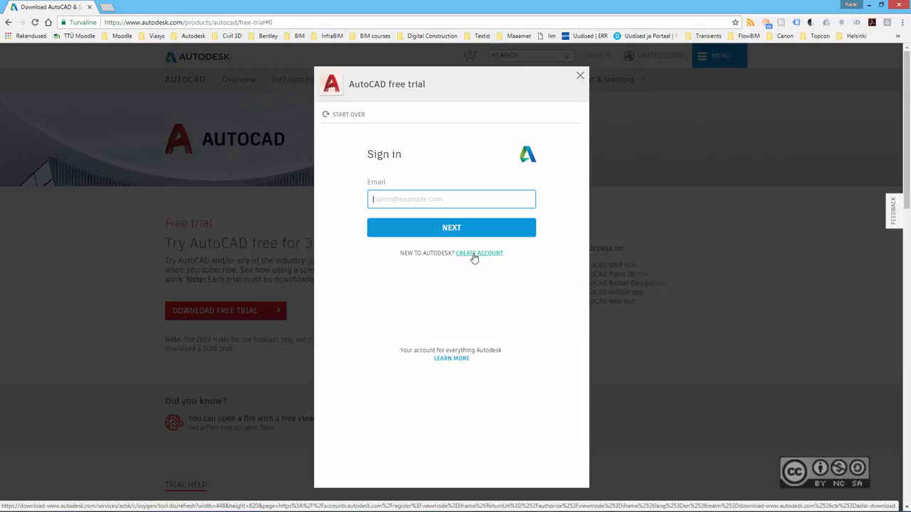
# - Sign in with the account e-mail and password, then autofill the company details
pyautogui.click(406, 203)
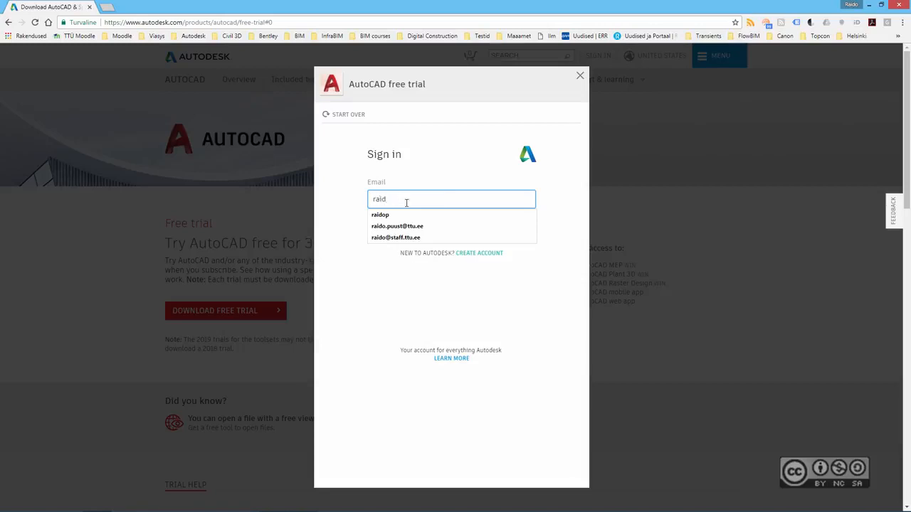
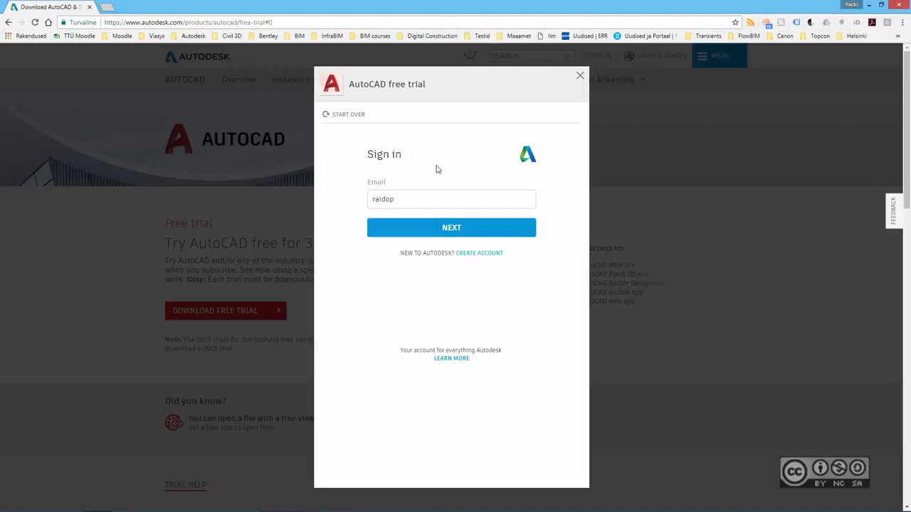
pyautogui.click(451, 234)
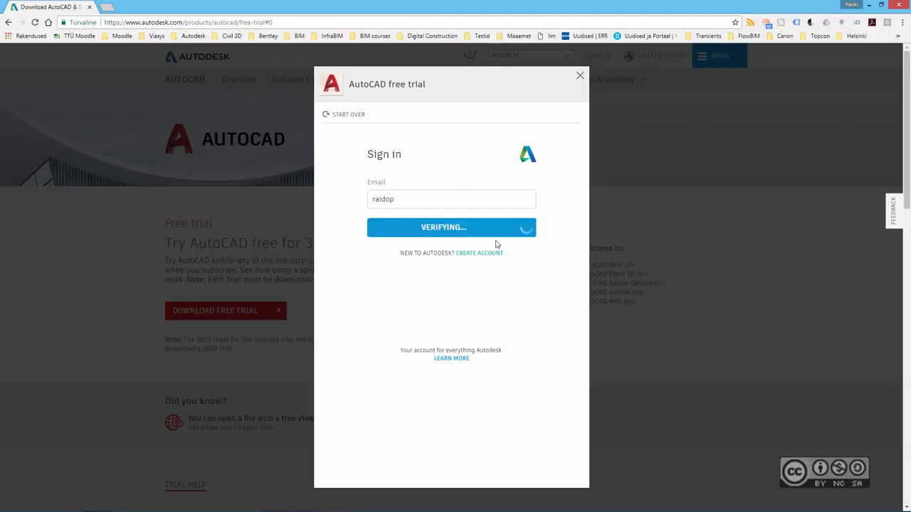
pyautogui.write('••')
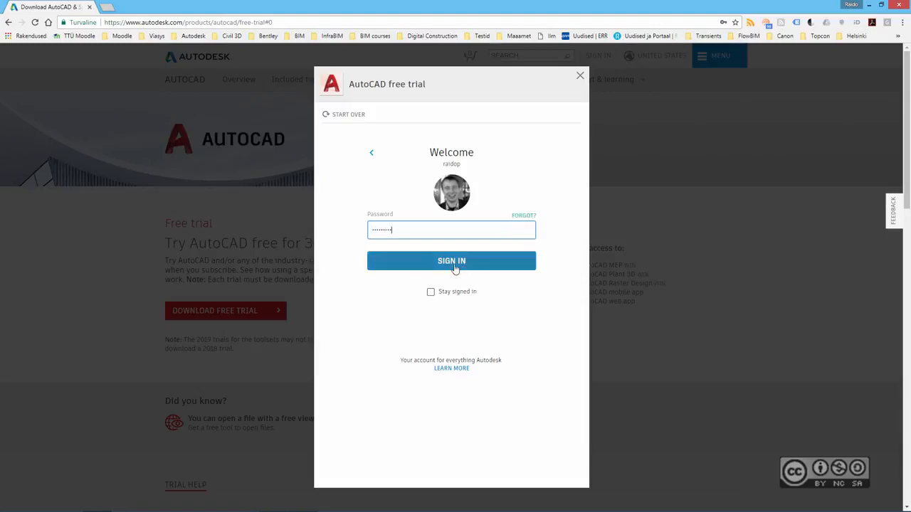
pyautogui.click(454, 262)
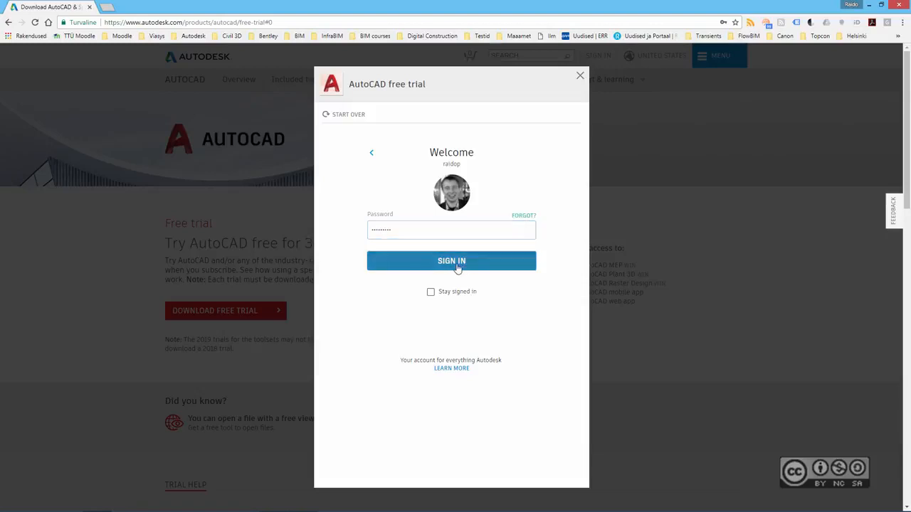
pyautogui.write('V')
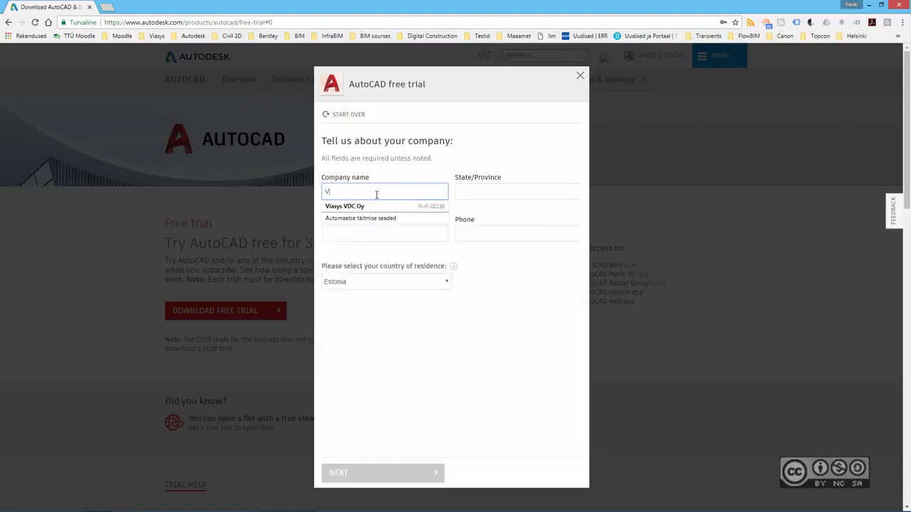
pyautogui.click(366, 205)
# - Enter None as the State/Province and advance to the Trial Notice step
pyautogui.click(502, 191)
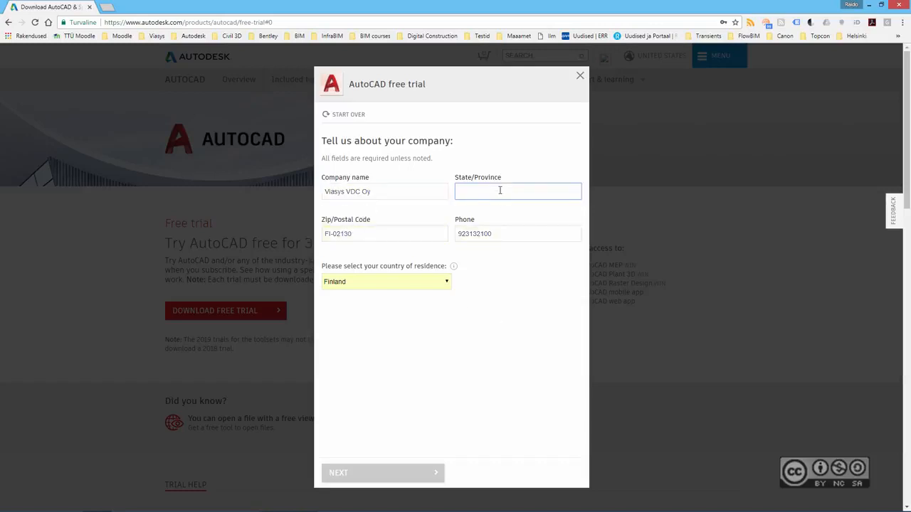
pyautogui.write('None')
pyautogui.click(435, 382)
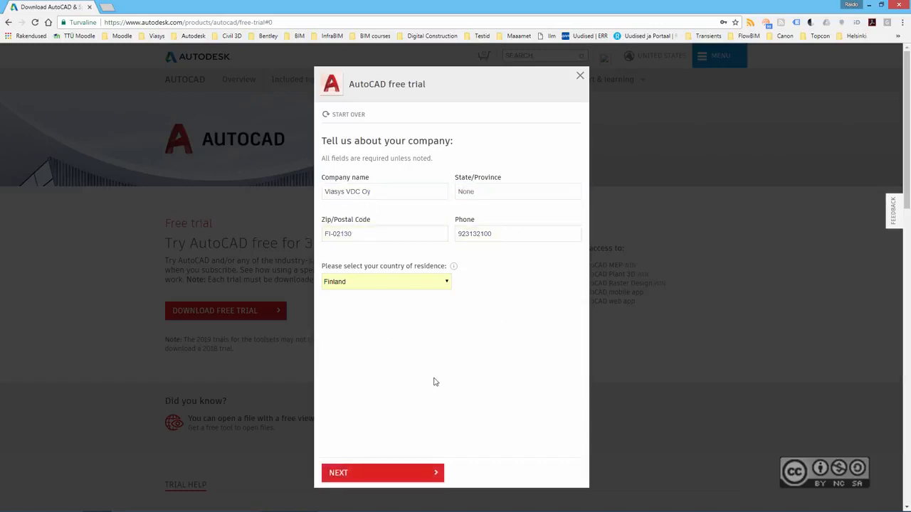
pyautogui.click(341, 472)
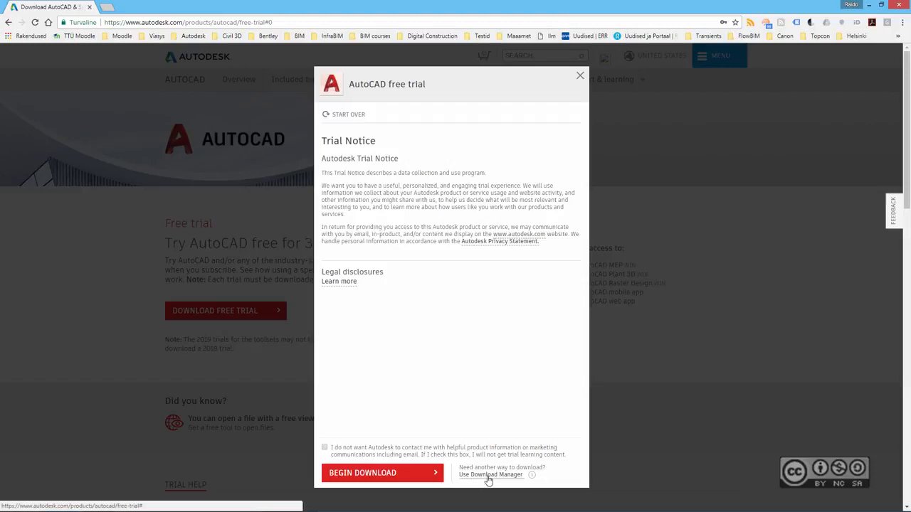
# - Choose Use Download Manager and save AutodeskDownloadManager_webinstall.exe to the Desktop
pyautogui.click(489, 475)
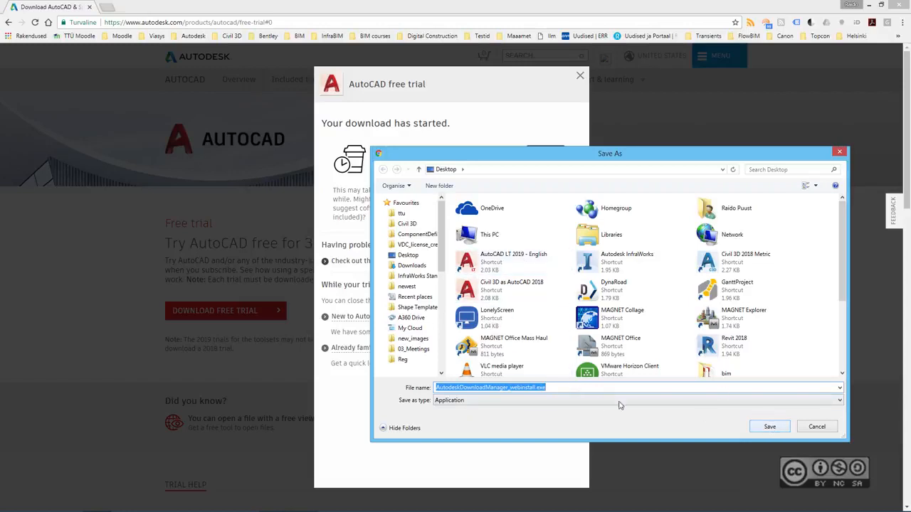
pyautogui.click(776, 427)
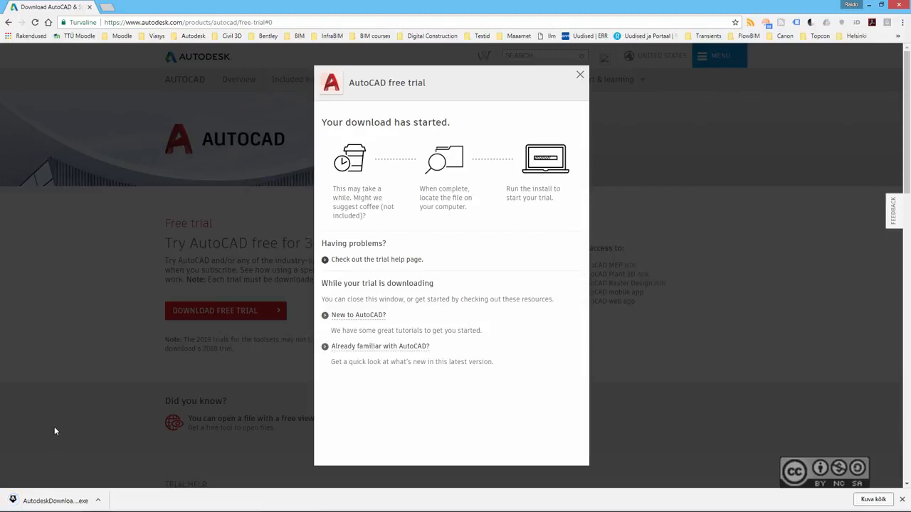
# - Run the downloaded installer, dismiss the already-queued notice, and close the Download Manager
pyautogui.click(37, 501)
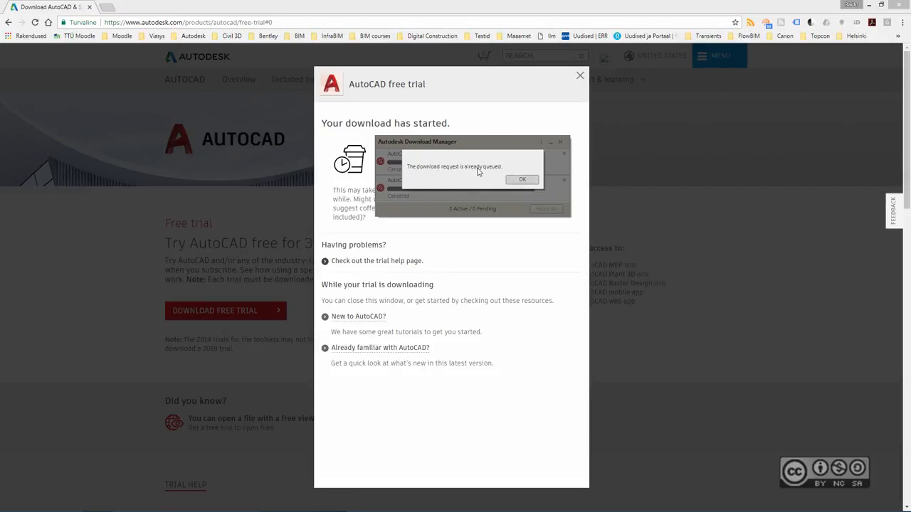
pyautogui.click(523, 181)
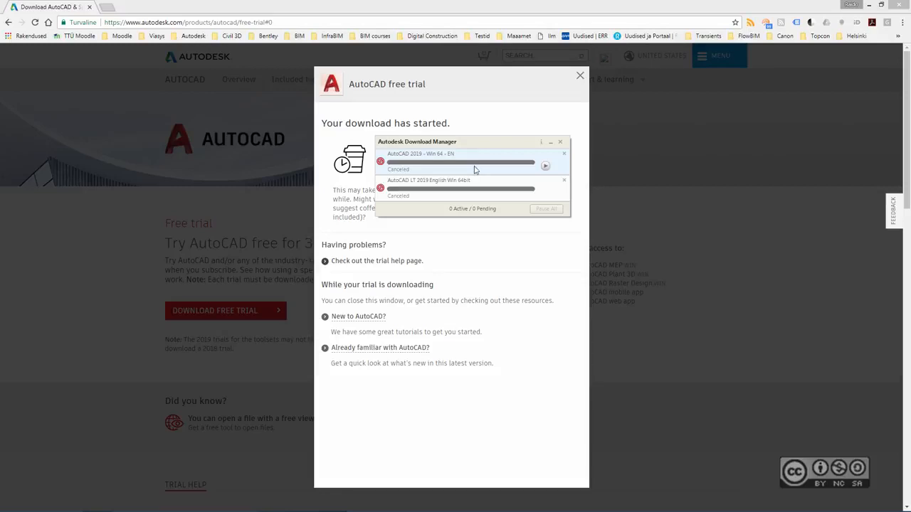
pyautogui.click(562, 145)
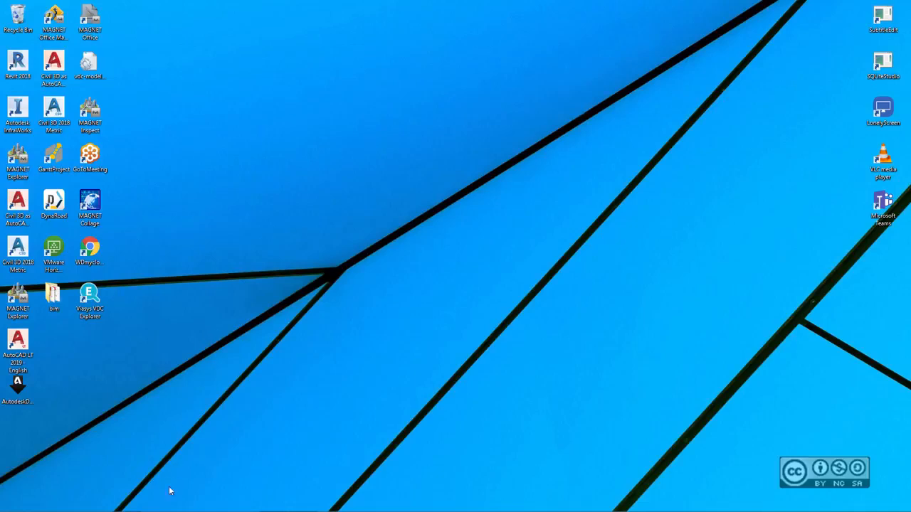
# - Run Setup.exe from the AutoCAD_2019_English_Win_64bit_Trial folder in File Explorer
pyautogui.click(126, 502)
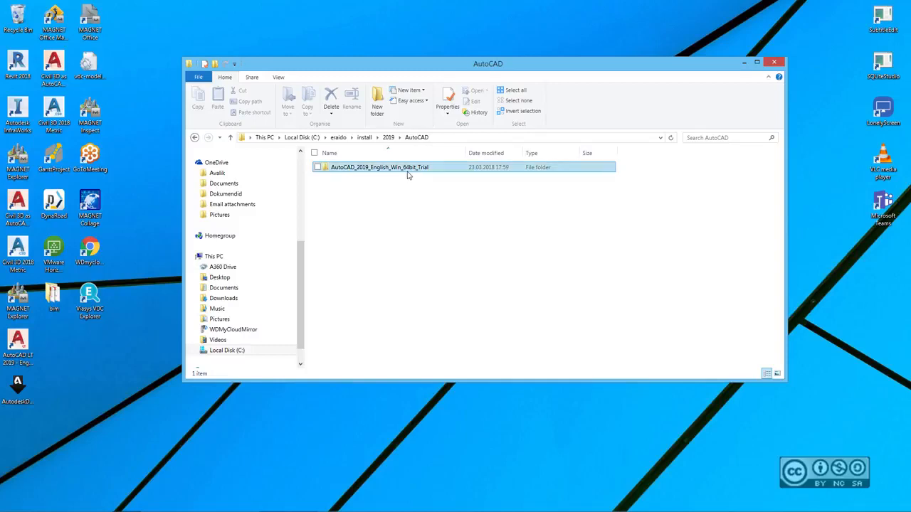
pyautogui.doubleClick(370, 167)
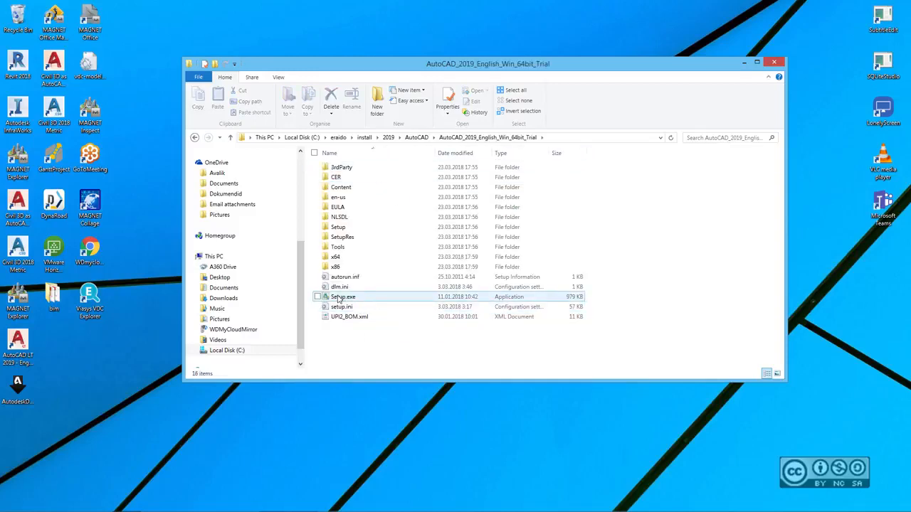
pyautogui.doubleClick(339, 298)
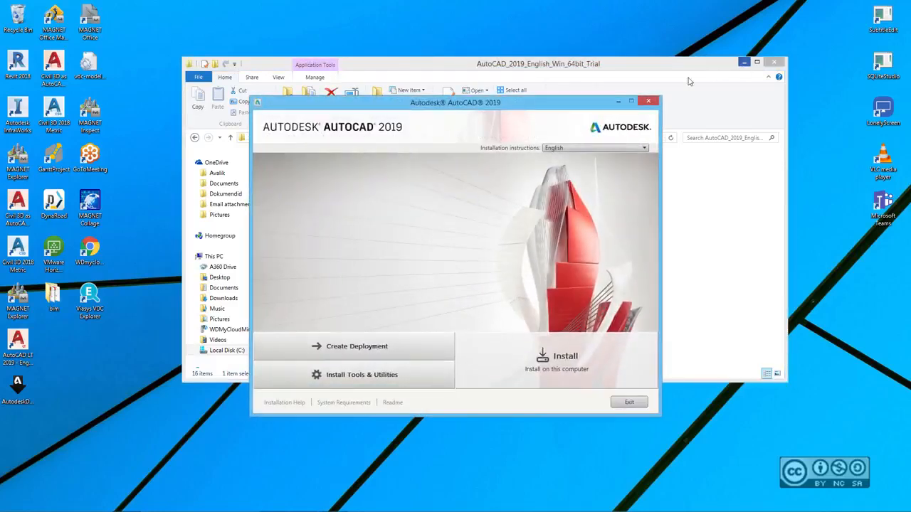
# - Minimize File Explorer, review Install Tools & Utilities, and return to the installer's start screen
pyautogui.click(745, 62)
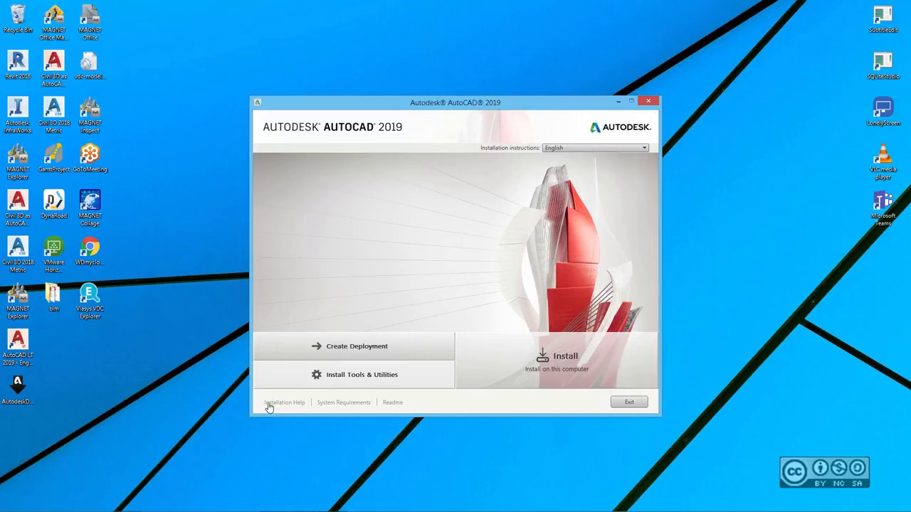
pyautogui.click(380, 375)
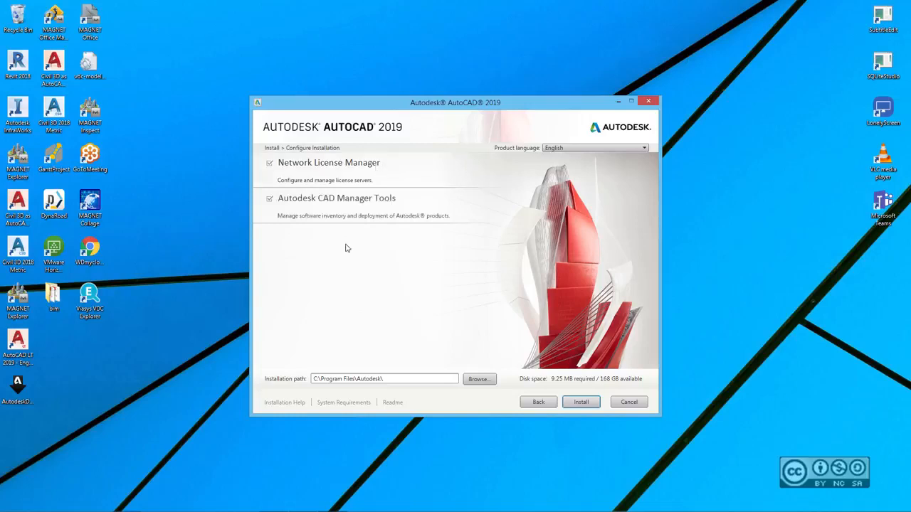
pyautogui.click(535, 403)
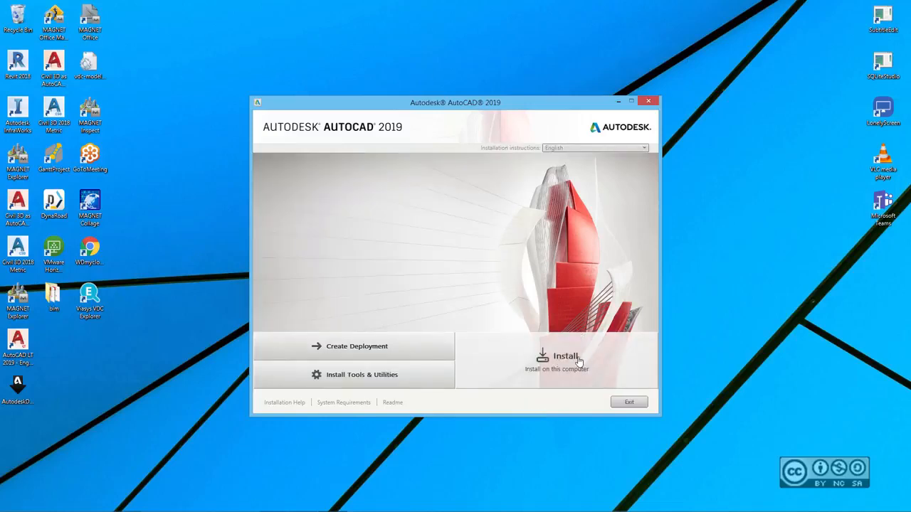
# - Begin installing AutoCAD 2019, scroll through and accept the licence agreement, and continue
pyautogui.click(579, 361)
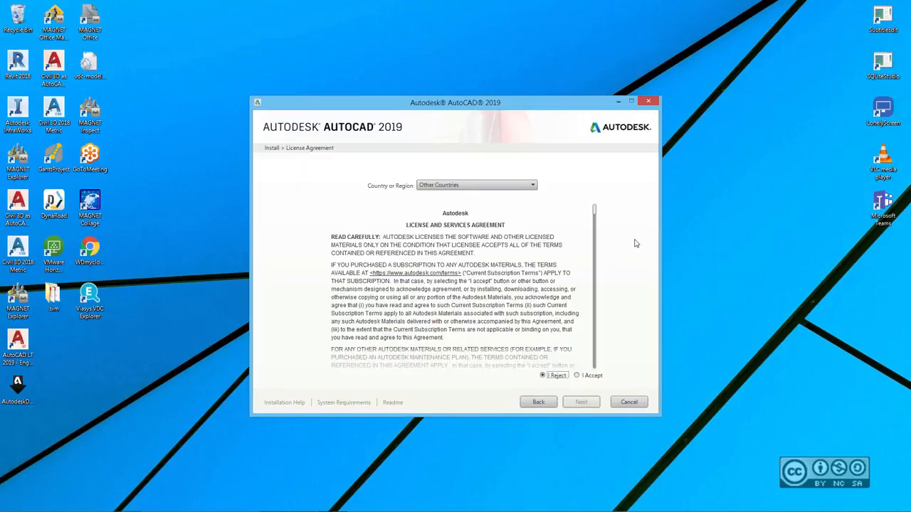
pyautogui.moveTo(596, 215); pyautogui.dragTo(595, 359)
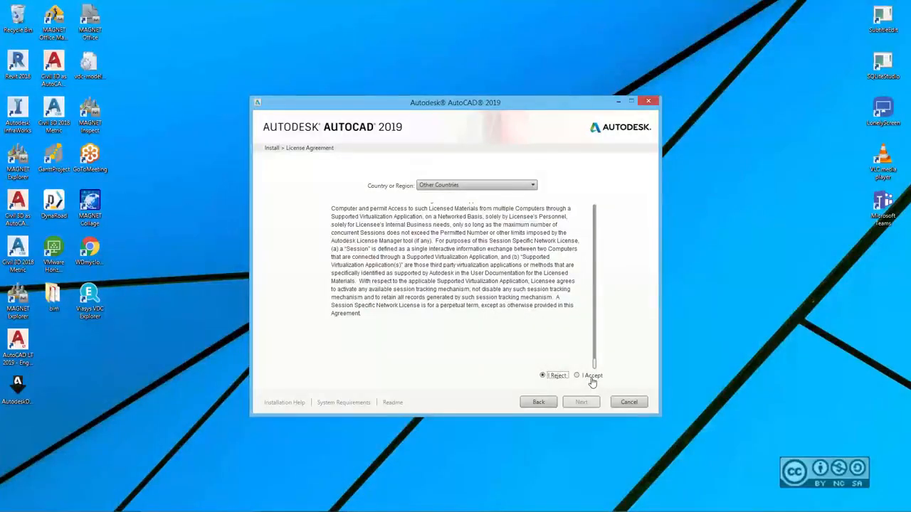
pyautogui.click(577, 379)
pyautogui.click(582, 402)
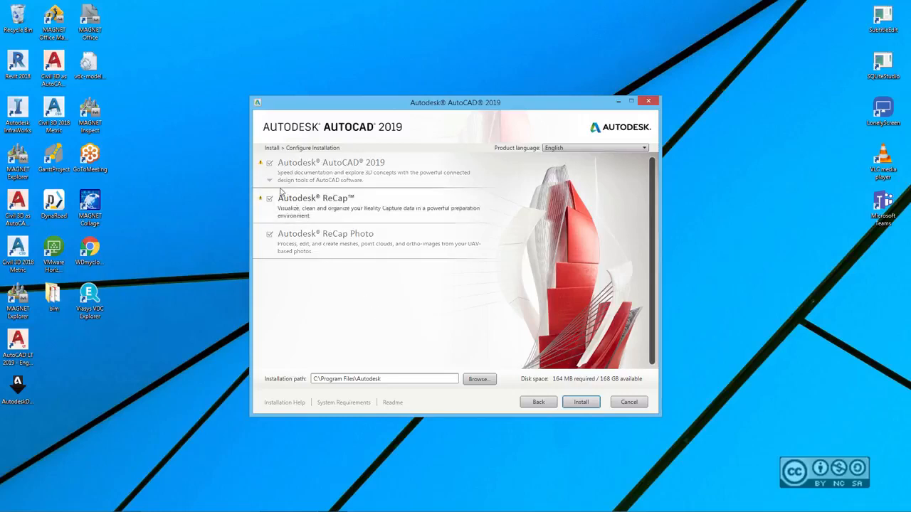
# - Expand the AutoCAD 2019 row to show its Typical install, Express Tools and desktop shortcut settings
pyautogui.moveTo(261, 166)
pyautogui.moveTo(260, 201)
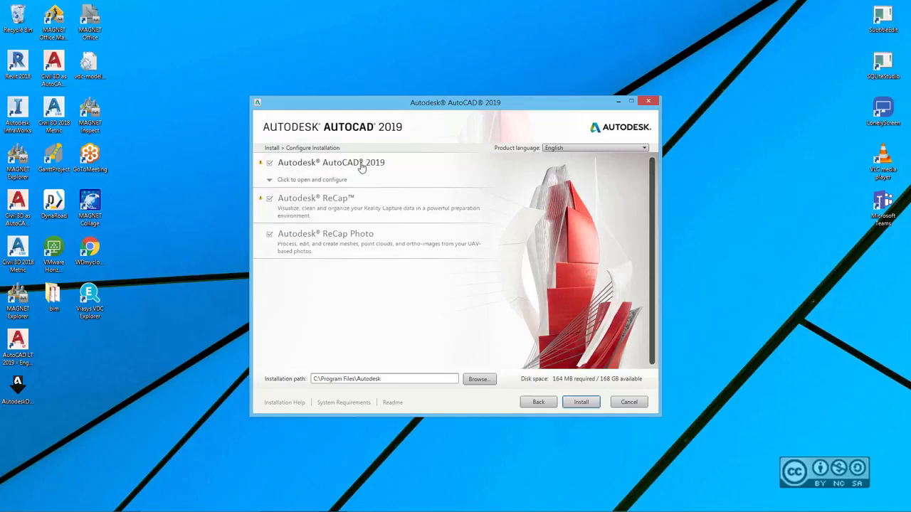
pyautogui.click(338, 166)
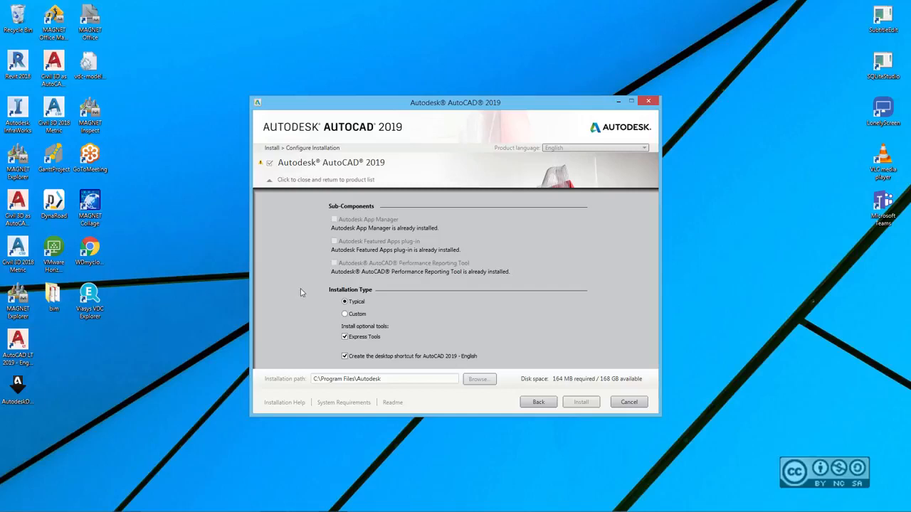
# - Preview the Custom feature tree, revert to Typical installation, and close the AutoCAD settings panel
pyautogui.click(345, 314)
pyautogui.scroll(-3, 273, 306)
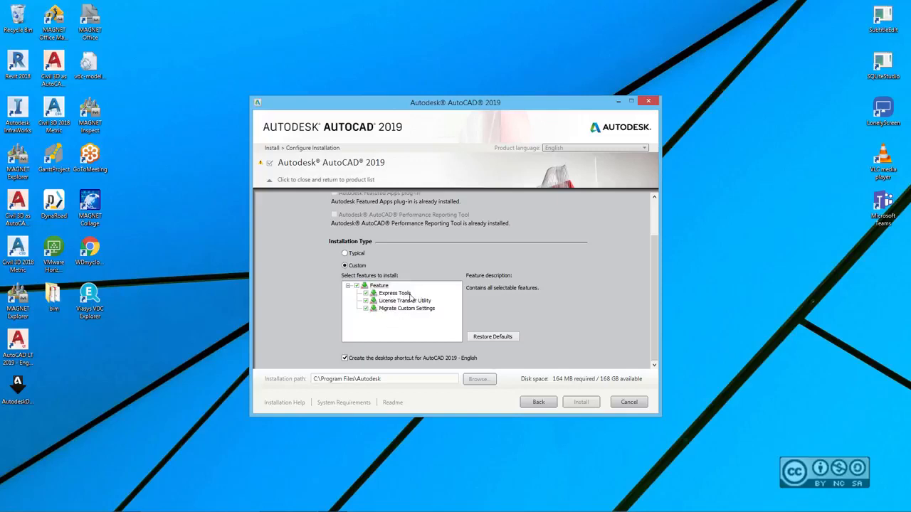
pyautogui.click(345, 255)
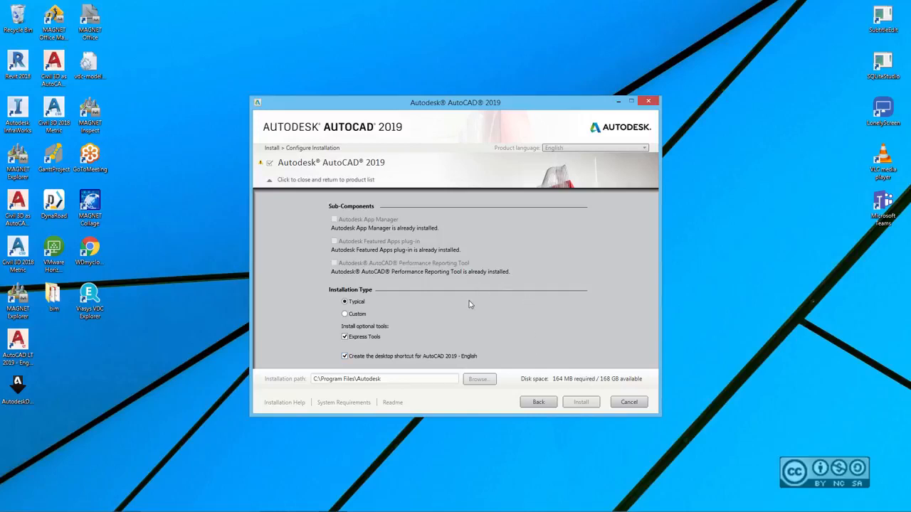
pyautogui.click(393, 169)
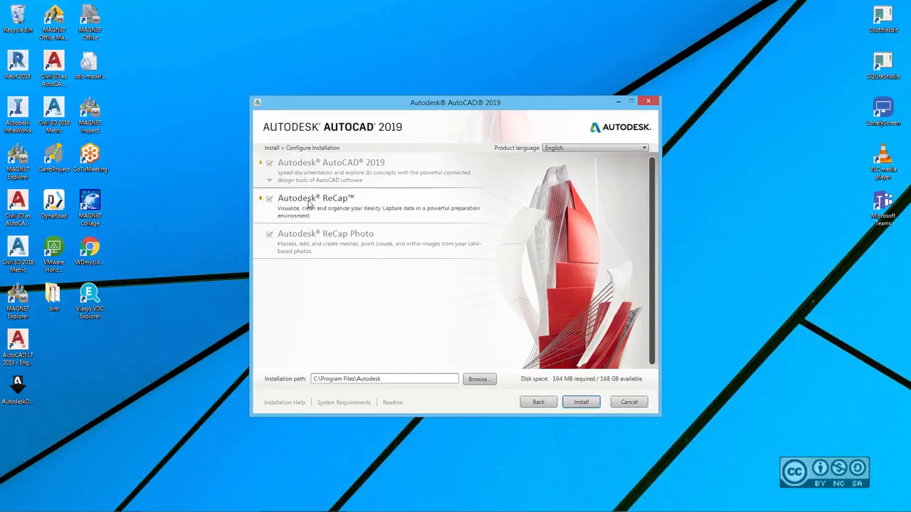
# - Deselect ReCap and ReCap Photo, then install AutoCAD 2019 through to Installation Complete
pyautogui.click(270, 200)
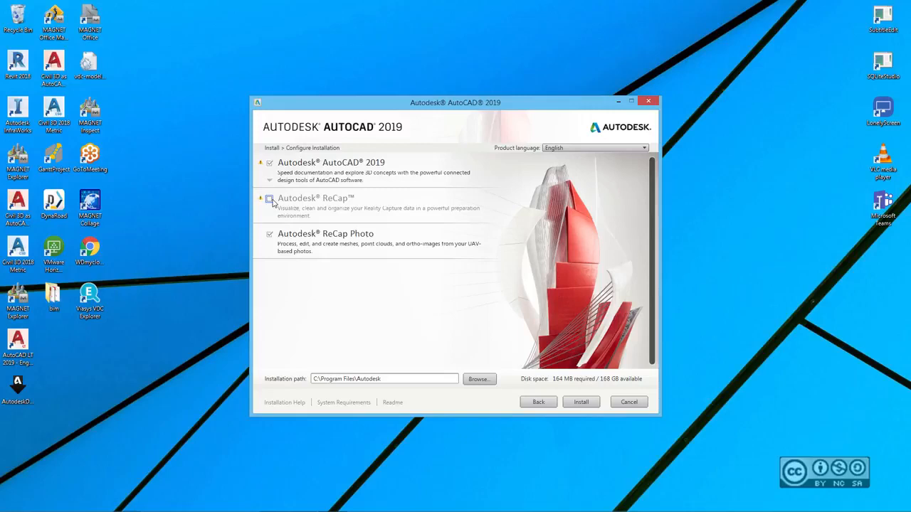
pyautogui.click(270, 236)
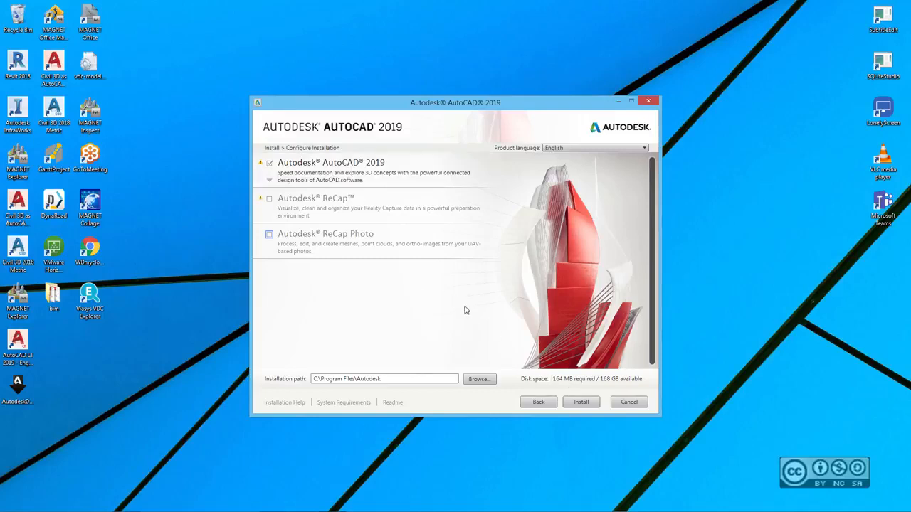
pyautogui.click(593, 409)
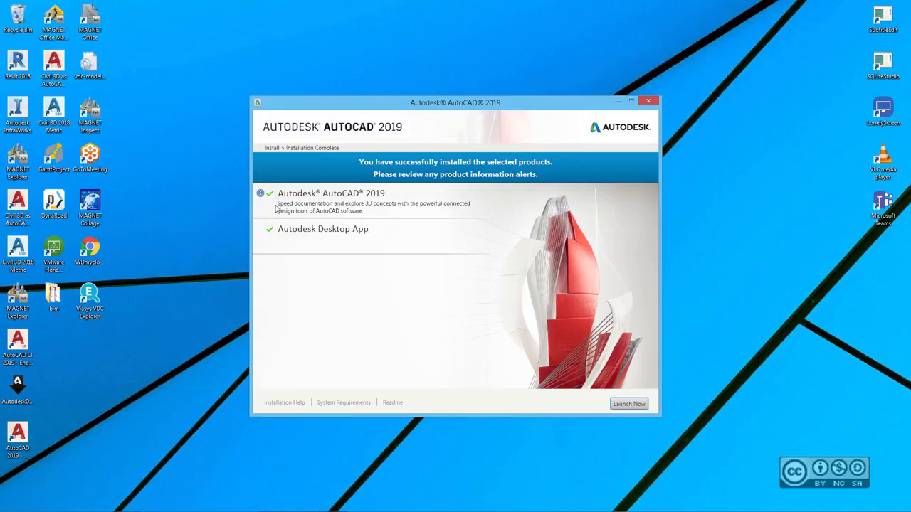
# - Close the installer window from its Installation Complete page
pyautogui.moveTo(261, 194)
pyautogui.click(648, 103)
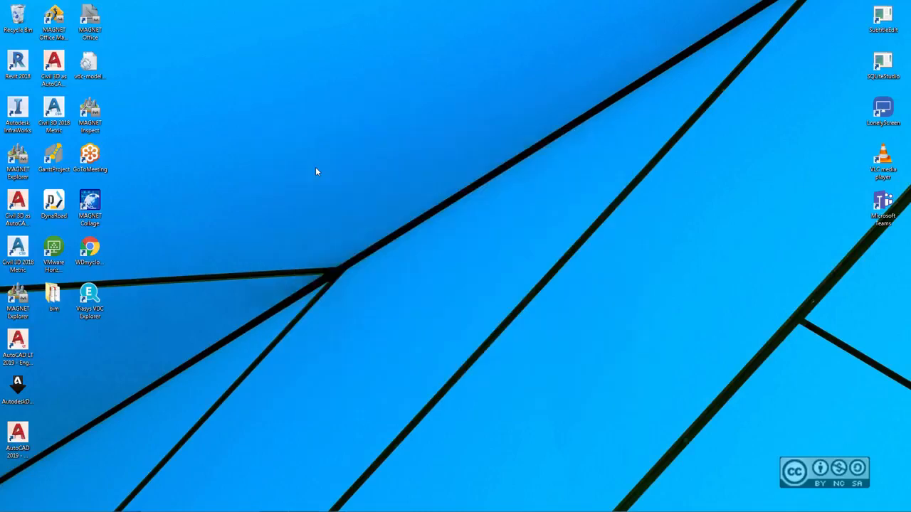
# - Move the AutoCAD 2019 shortcut below Viasys VDC Explorer, then launch AutoCAD from it
pyautogui.moveTo(18, 435); pyautogui.dragTo(101, 363)
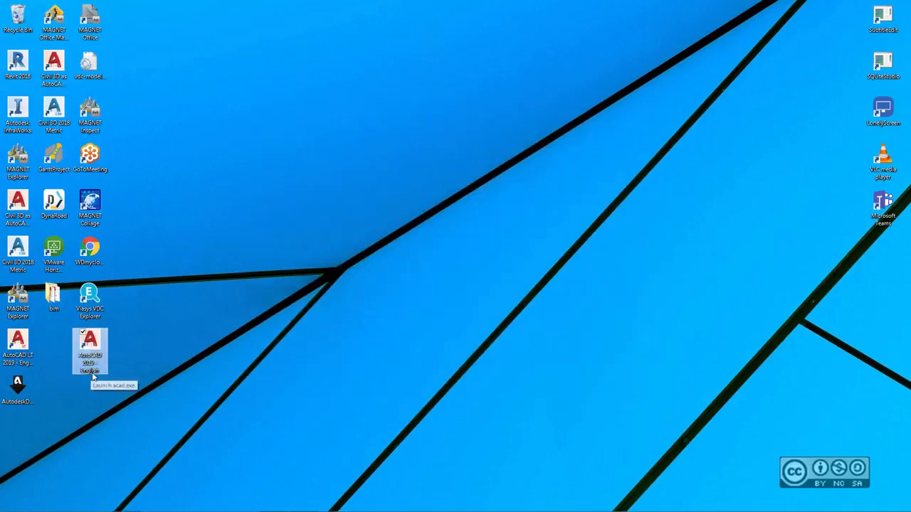
pyautogui.click(144, 344)
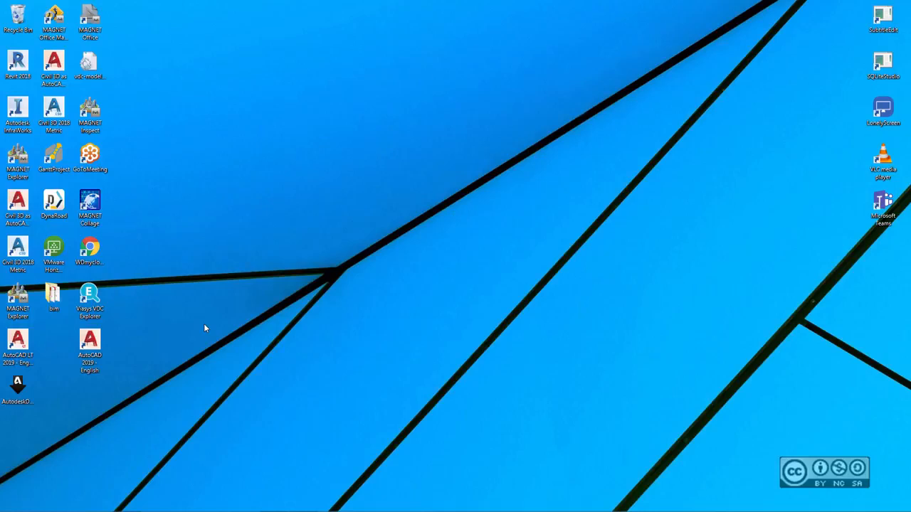
pyautogui.doubleClick(90, 345)
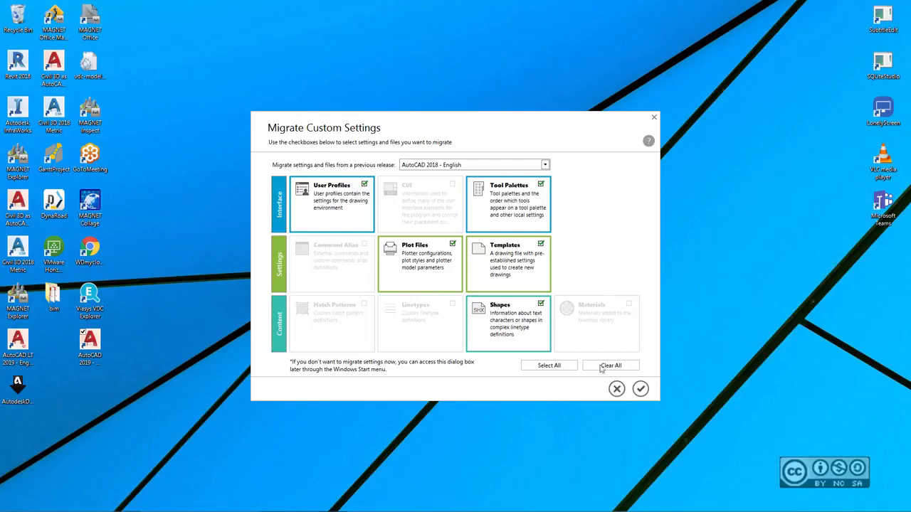
# - Cancel migrating AutoCAD 2018 settings and choose not to associate DWG files with AutoCAD
pyautogui.click(616, 390)
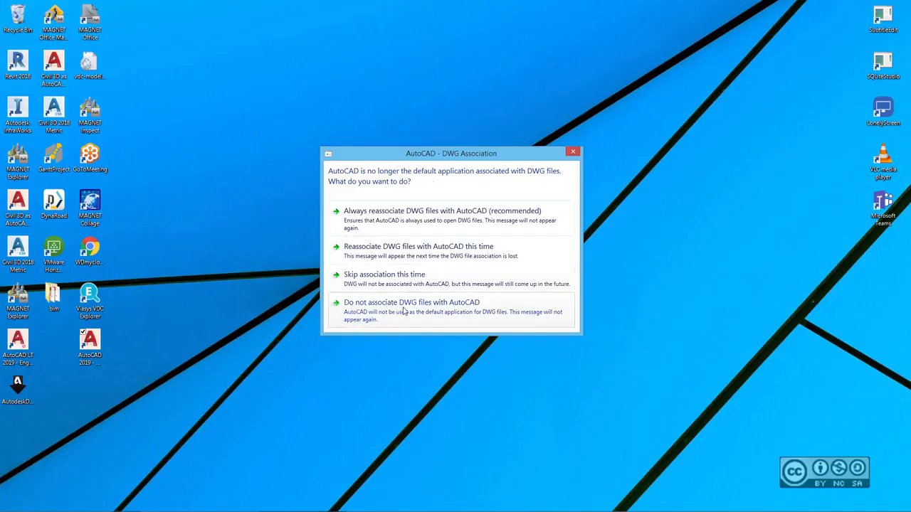
pyautogui.click(424, 307)
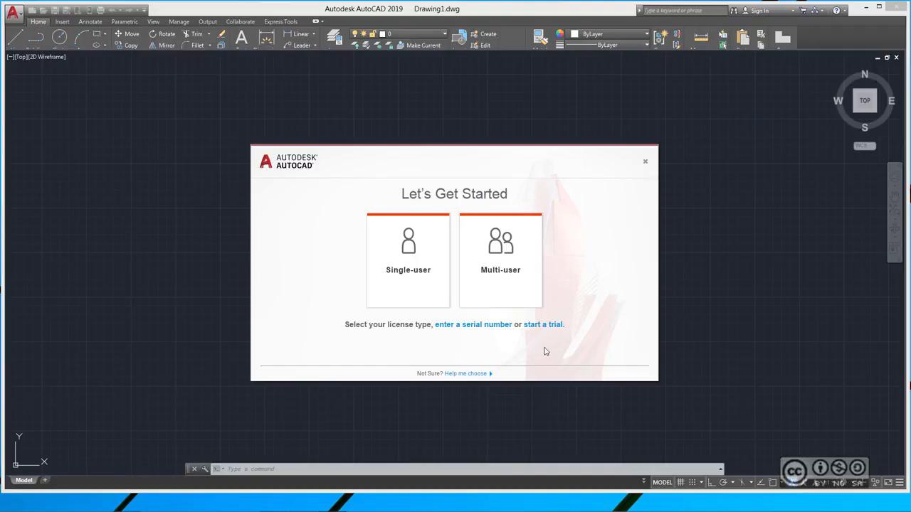
# - Start the free trial and sign in with the Autodesk account e-mail and password
pyautogui.click(535, 328)
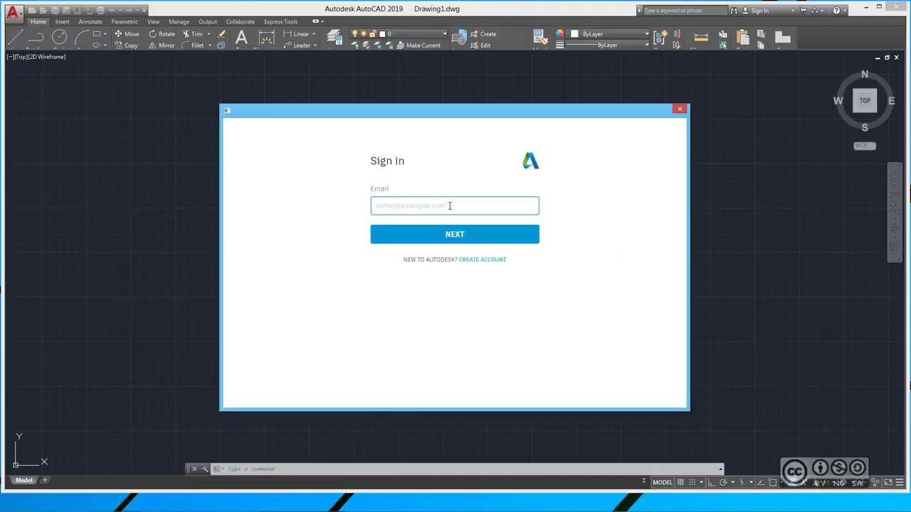
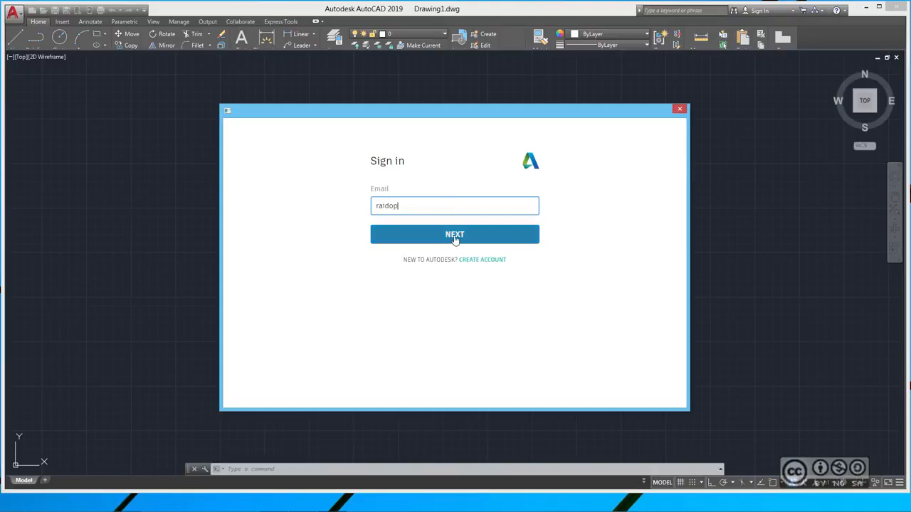
pyautogui.click(459, 239)
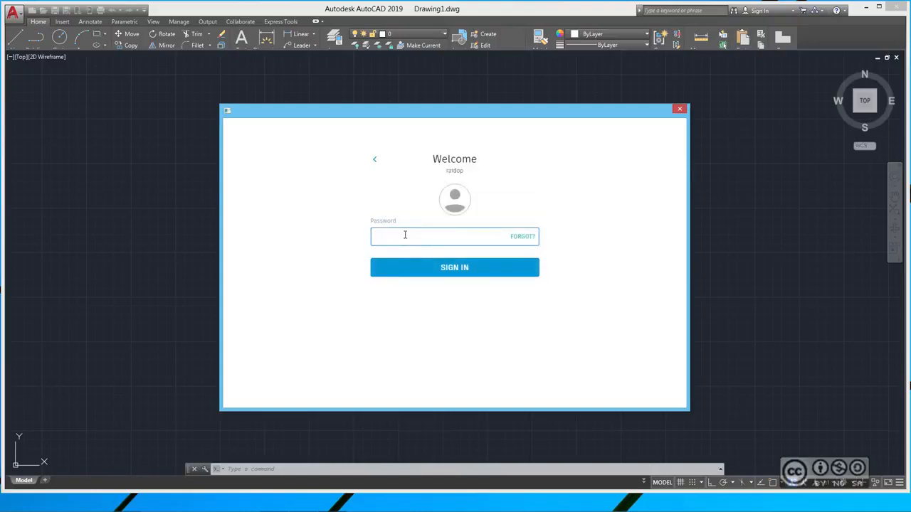
pyautogui.hotkey('ctrl', 'v')
pyautogui.click(456, 268)
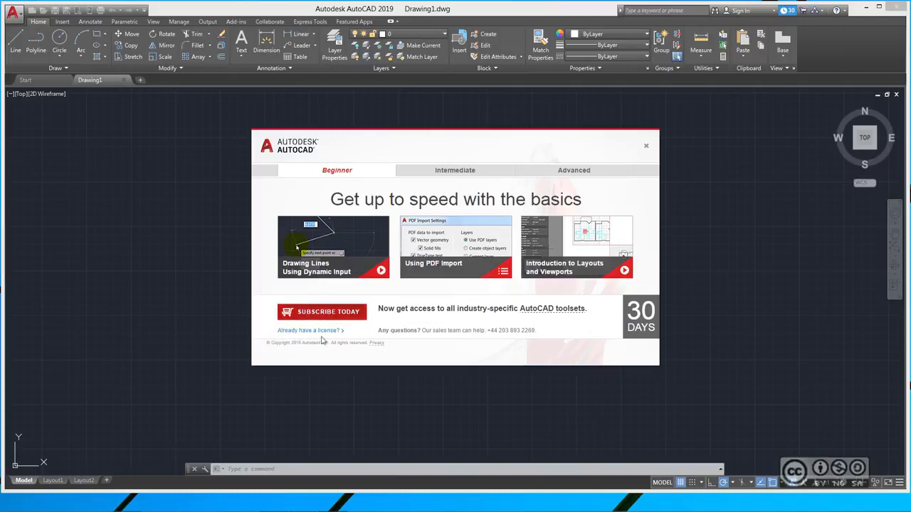
# - Dismiss the trial welcome window, reopening and closing it once more, then close Drawing1
pyautogui.click(646, 146)
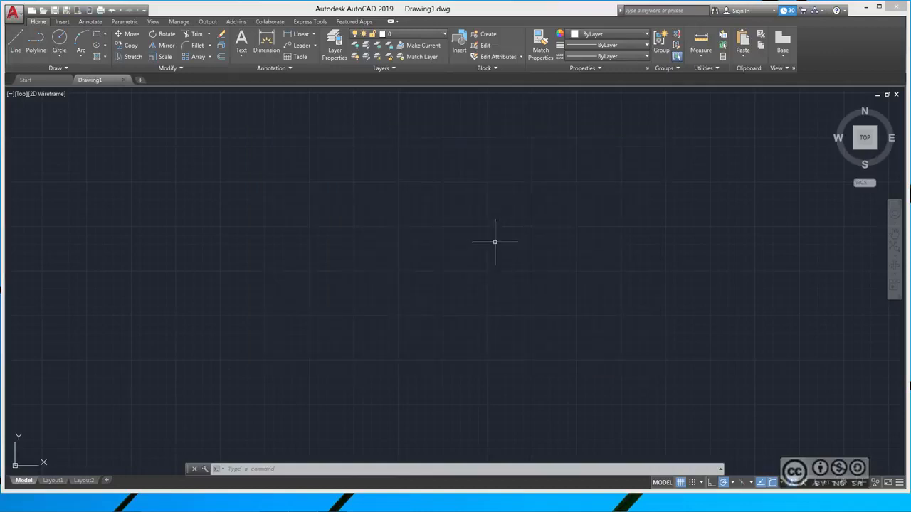
pyautogui.click(788, 11)
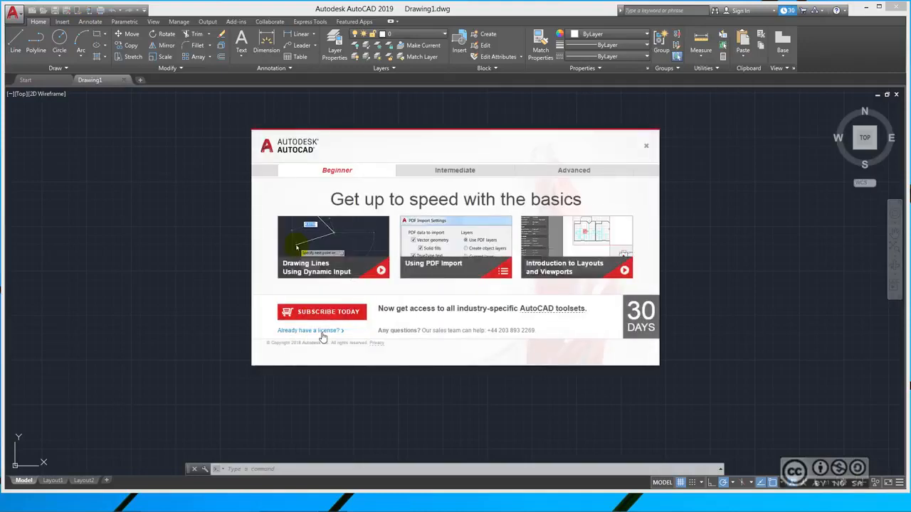
pyautogui.click(646, 149)
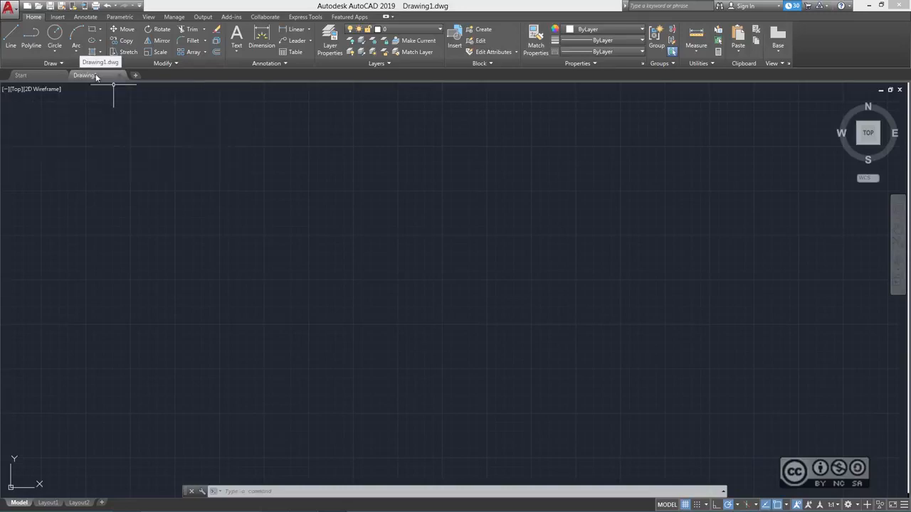
pyautogui.moveTo(102, 78)
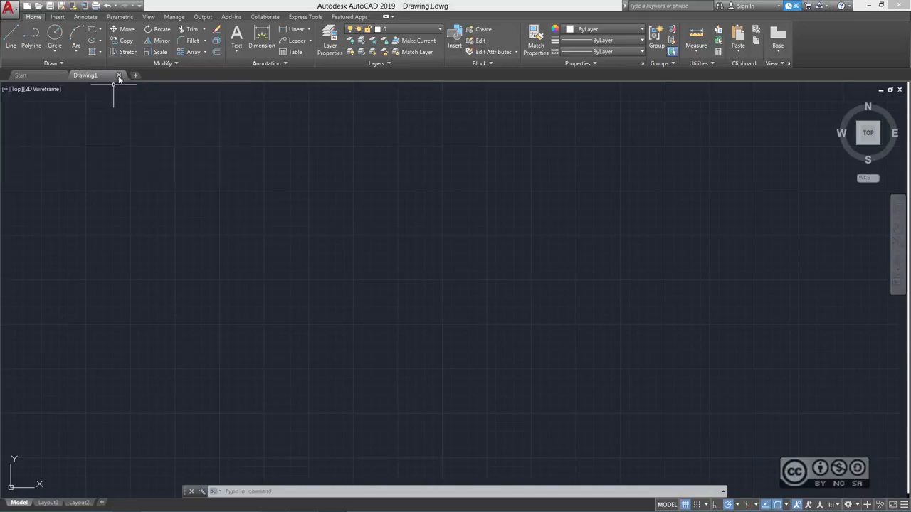
pyautogui.click(119, 76)
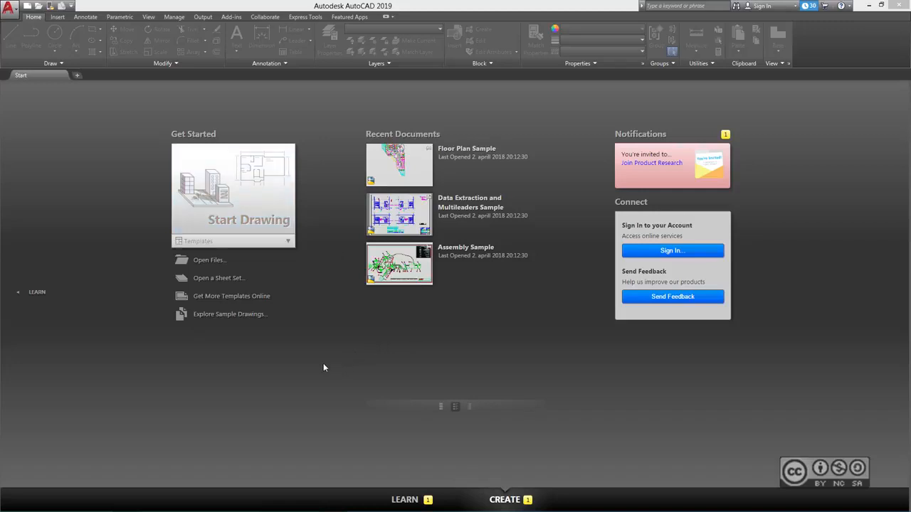
# - Browse the Learn page, then return to Create and start a blank drawing with Start Drawing
pyautogui.click(33, 298)
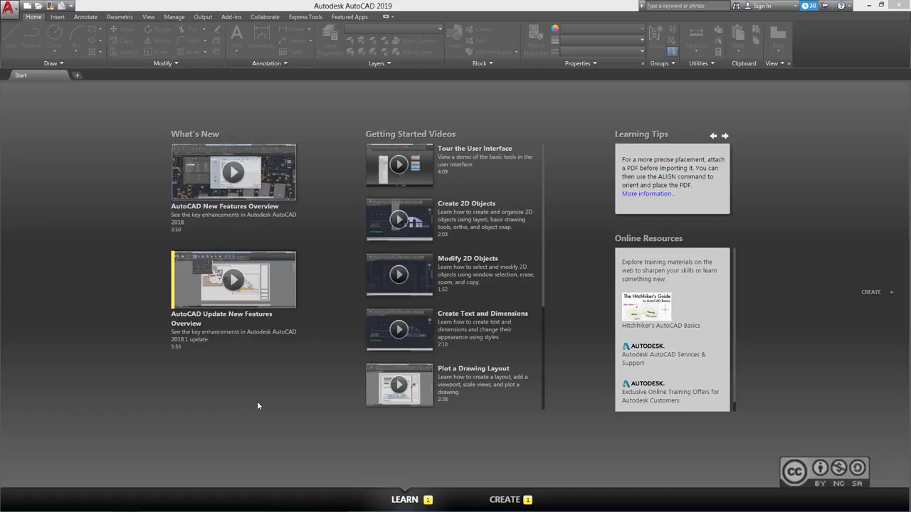
pyautogui.click(505, 498)
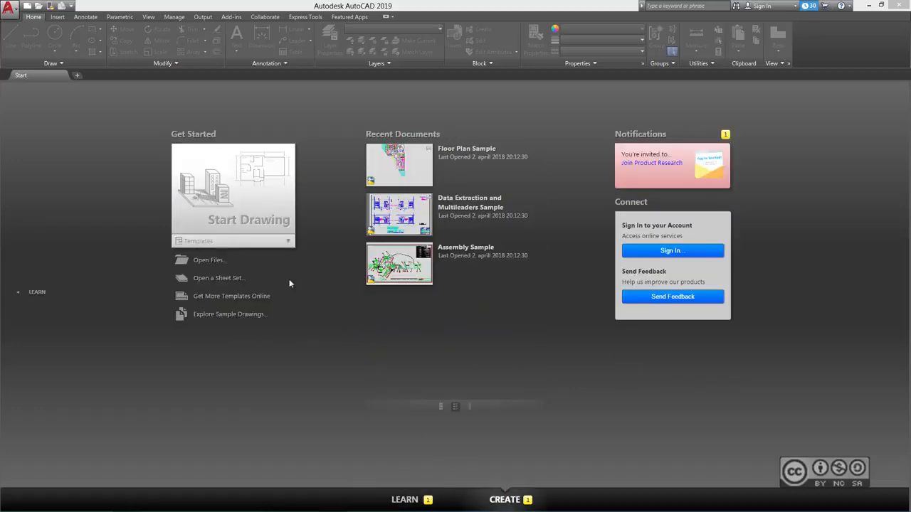
pyautogui.click(291, 206)
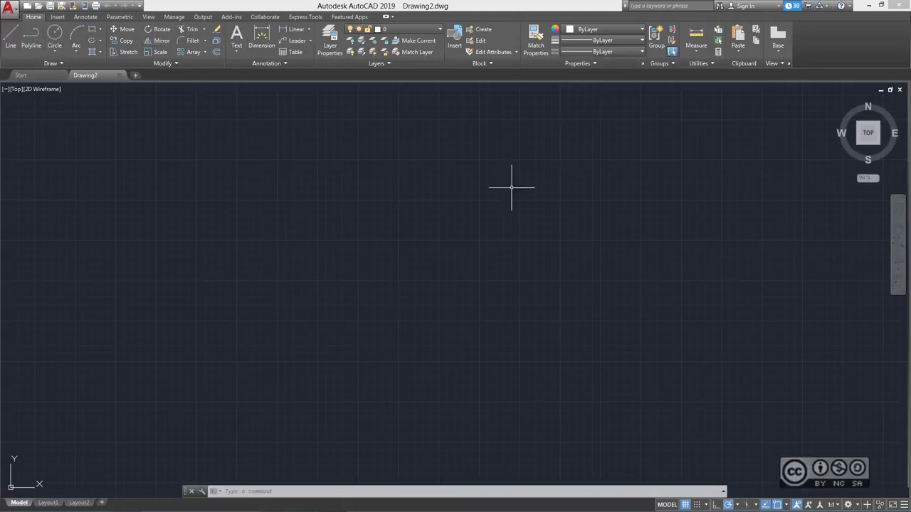
# - Switch the Drawing2.dwg workspace from Drafting & Annotation to 3D Modeling via the status bar
pyautogui.click(848, 504)
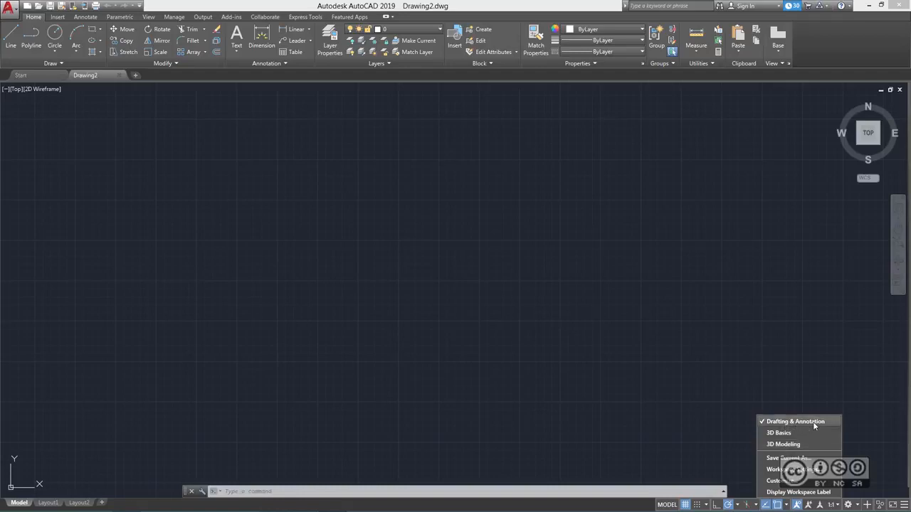
pyautogui.click(783, 444)
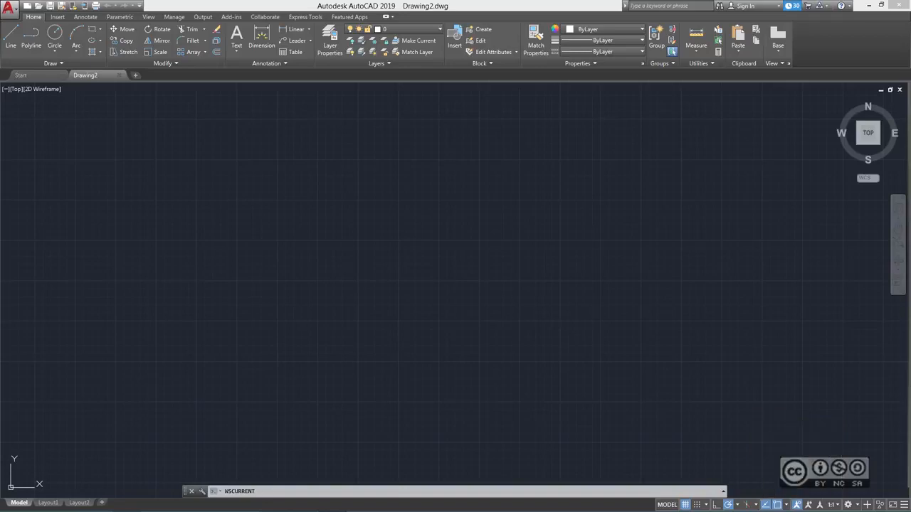